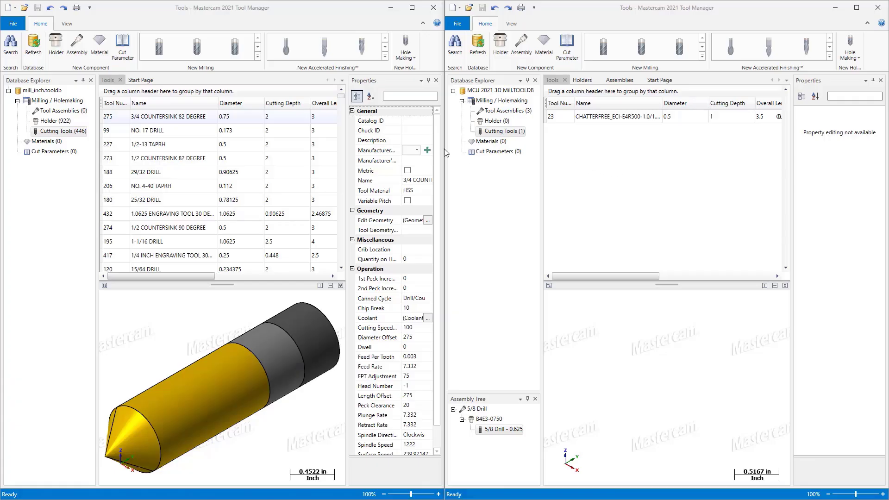
# Step: Search the mill_inch.tooldb library for the holder whose name equals B4Y4-0562
pyautogui.click(51, 121)
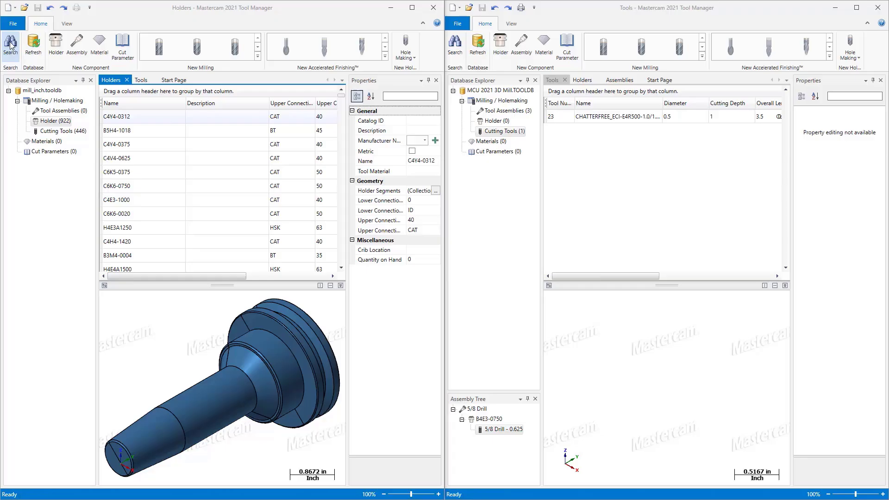
pyautogui.click(11, 46)
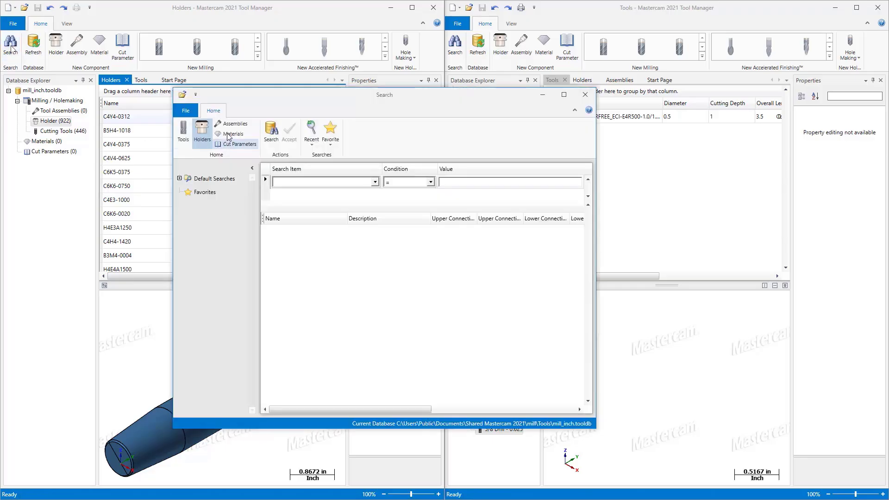
pyautogui.click(315, 182)
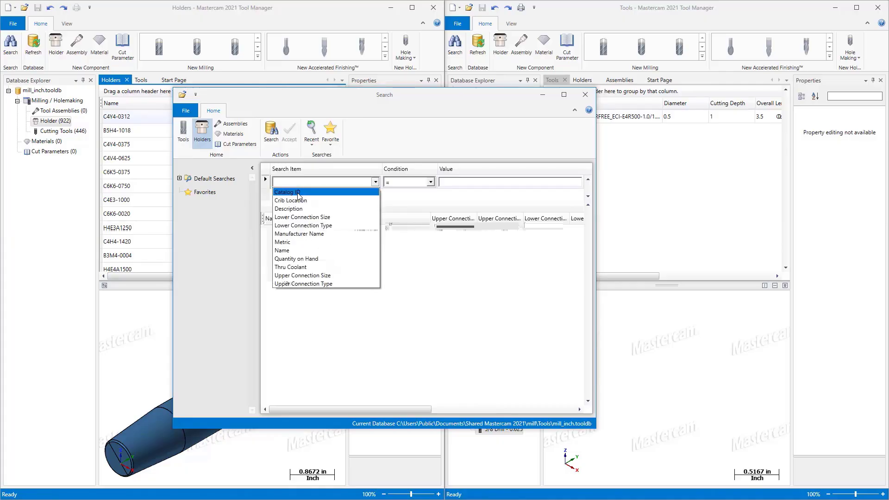
pyautogui.click(285, 250)
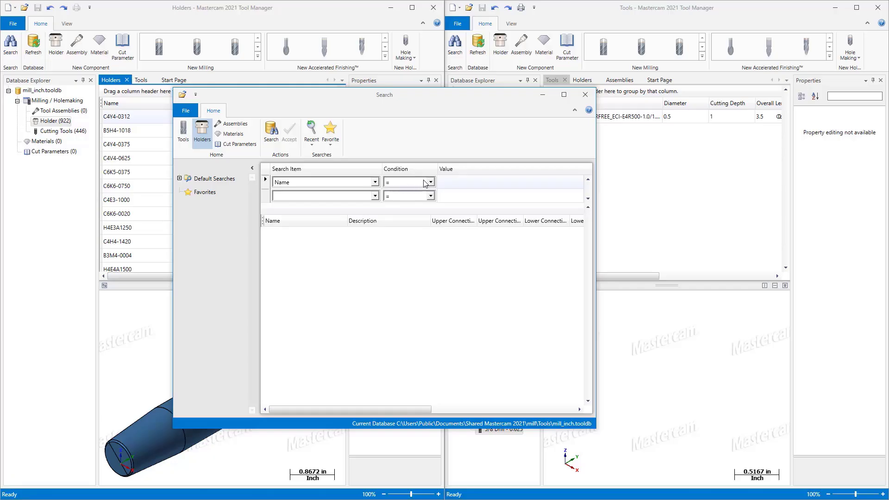
pyautogui.click(453, 182)
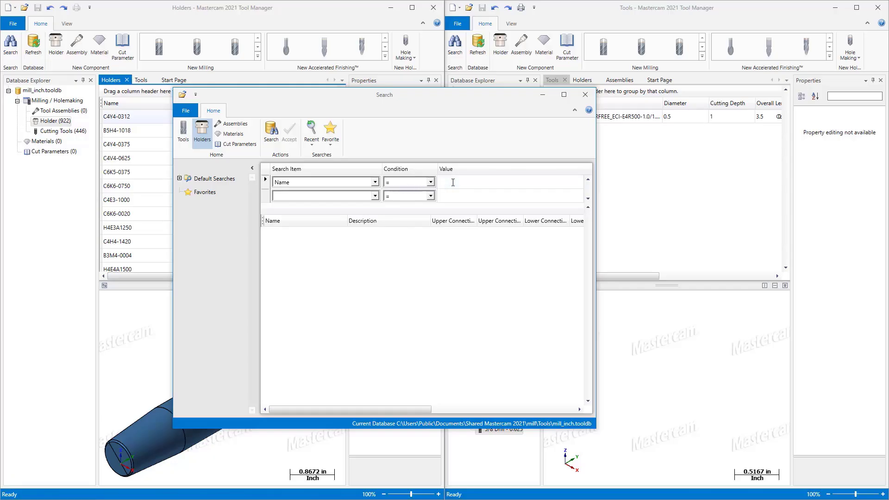
pyautogui.write('B4Y4-0562')
pyautogui.press('Return')
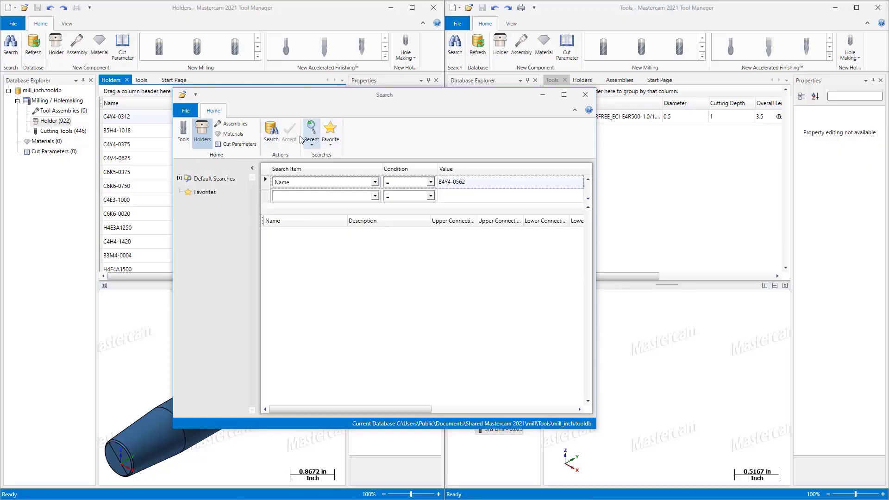
pyautogui.click(271, 131)
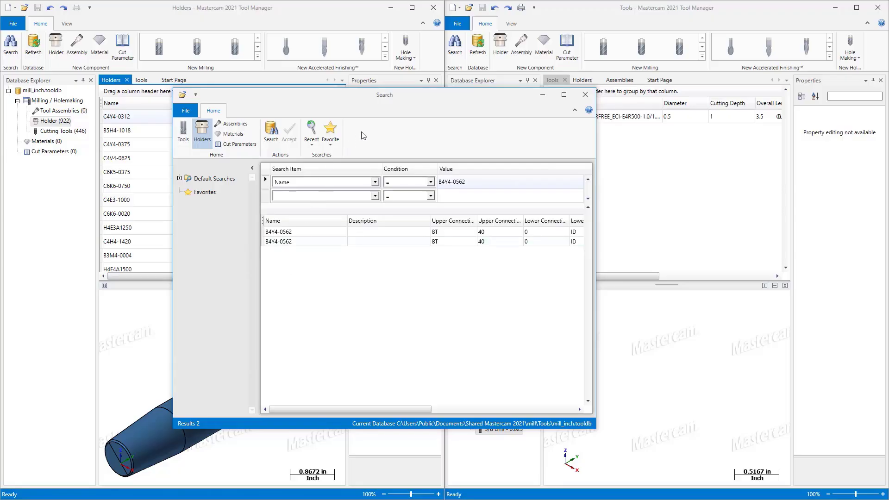
# Step: Copy the found B4Y4-0562 holder into the MCU 2021 3D Mill library's holders and preview it in isometric view
pyautogui.moveTo(410, 97); pyautogui.dragTo(256, 67)
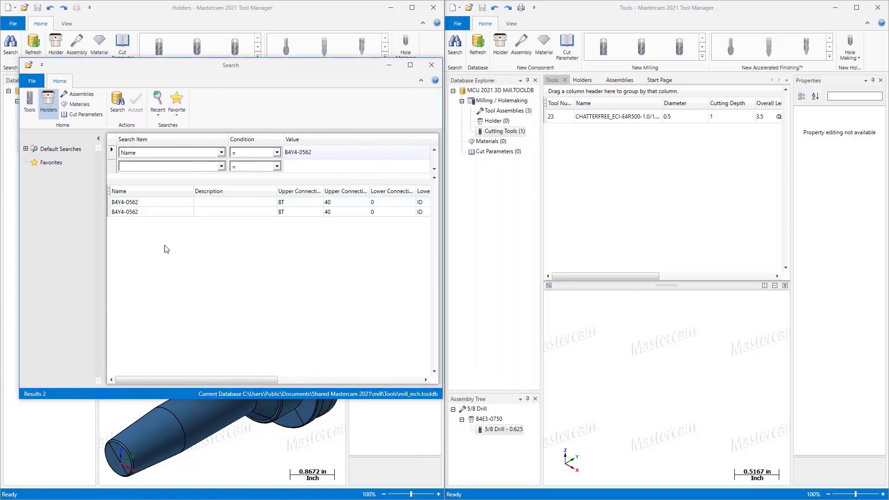
pyautogui.moveTo(167, 250)
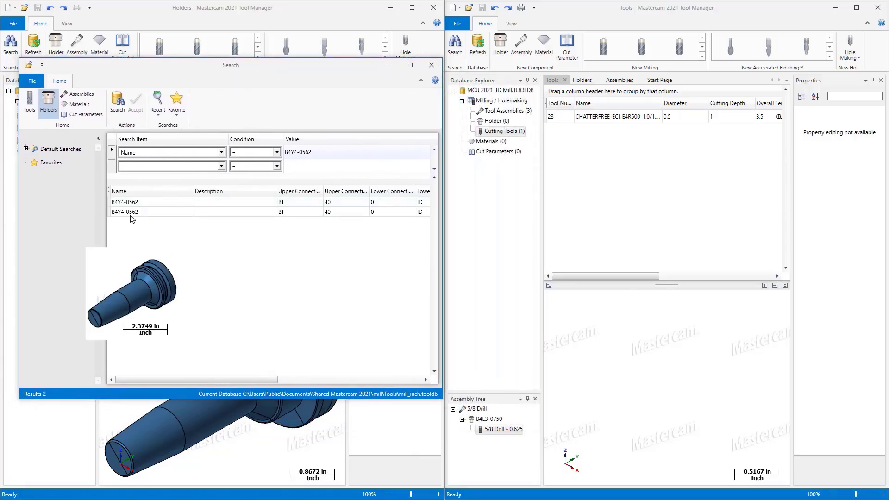
pyautogui.moveTo(134, 207)
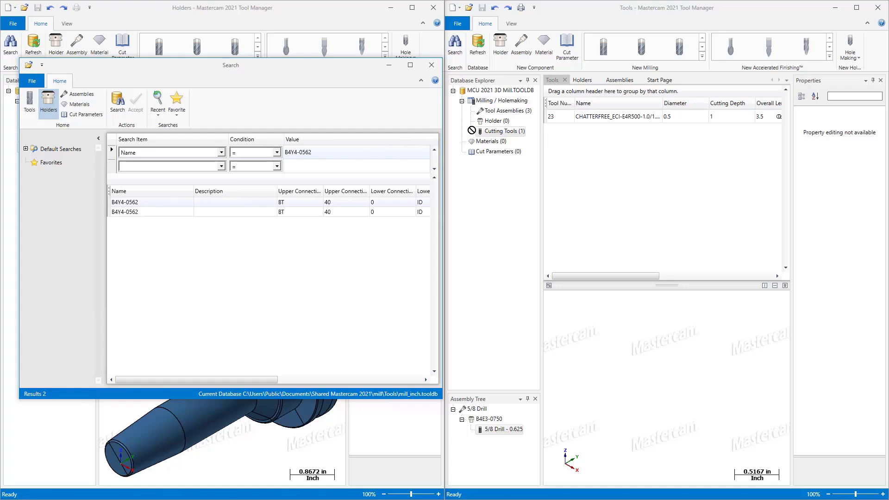
pyautogui.click(494, 133)
pyautogui.click(494, 121)
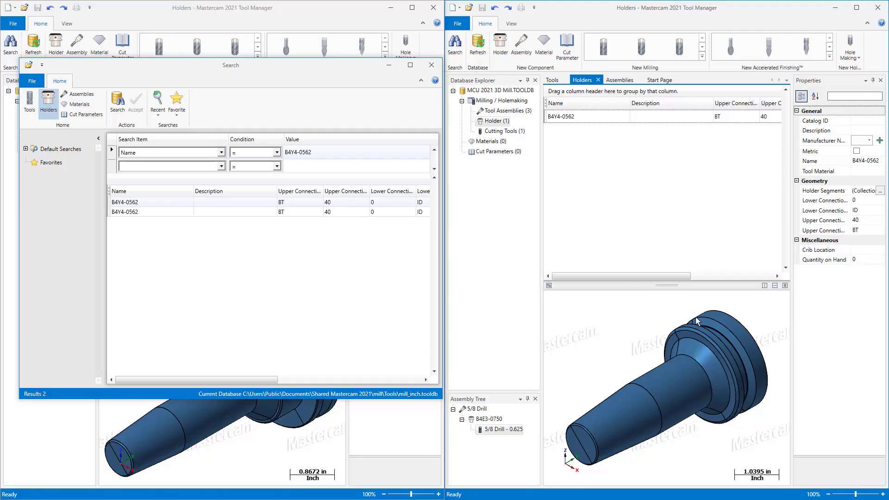
pyautogui.moveTo(634, 355); pyautogui.dragTo(661, 346, button='middle')
pyautogui.rightClick(662, 346)
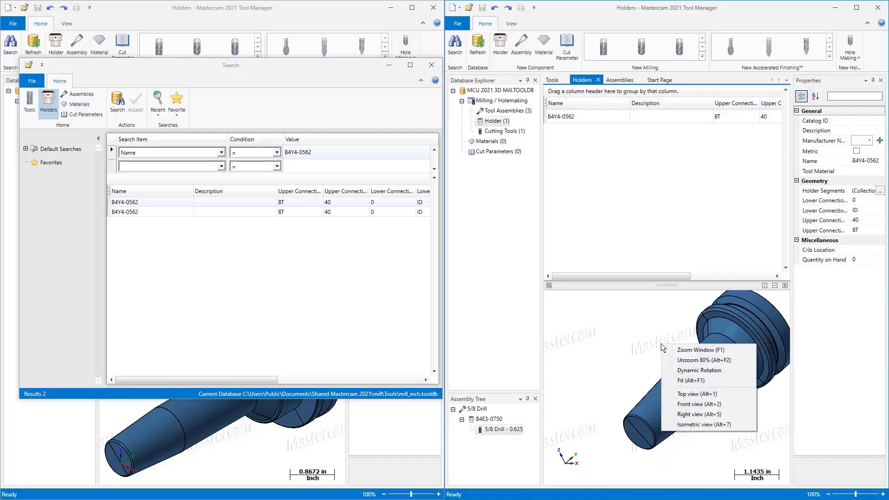
pyautogui.click(685, 425)
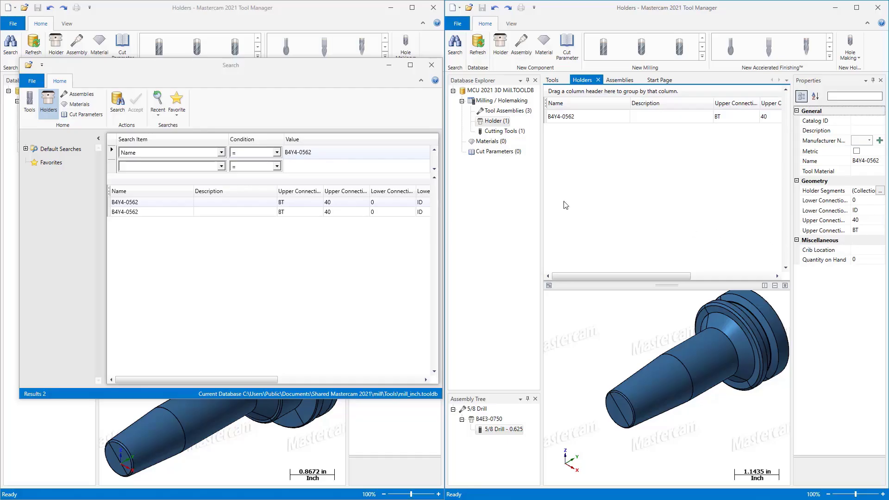
# Step: Close the search and the mill_inch library, then maximize the MCU 2021 3D Mill library with a taller preview and holders listed first
pyautogui.click(431, 65)
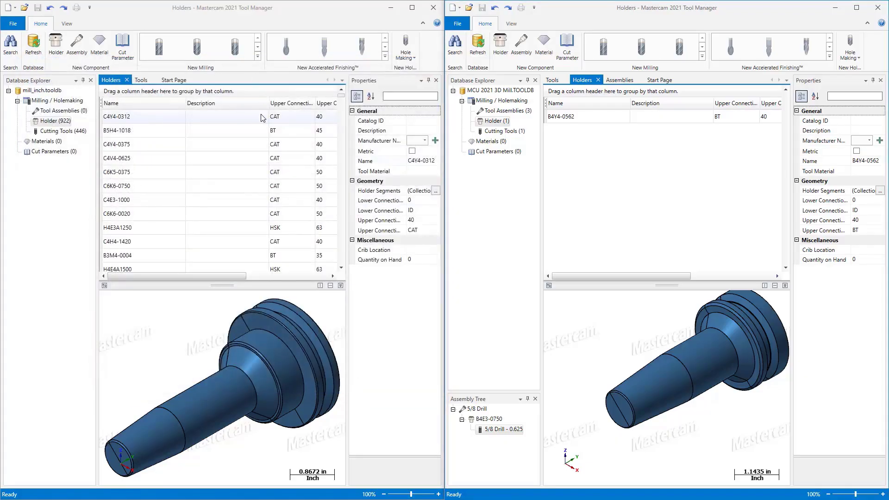
pyautogui.click(434, 8)
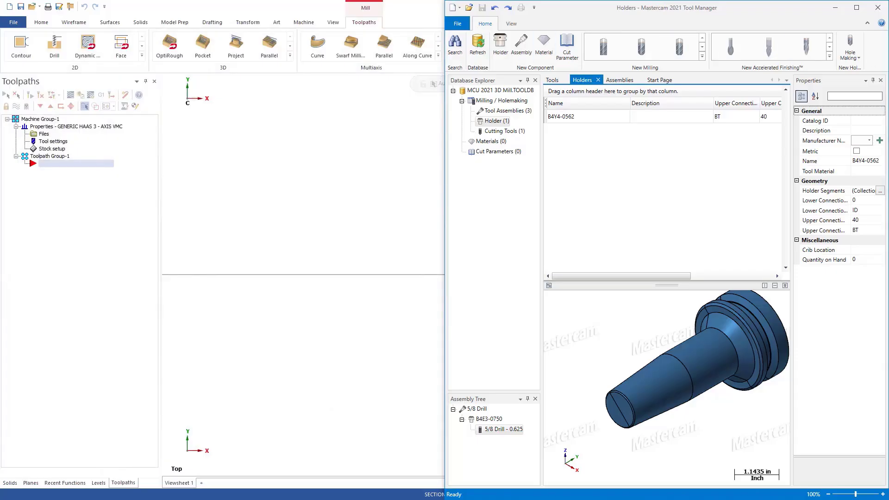
pyautogui.click(857, 7)
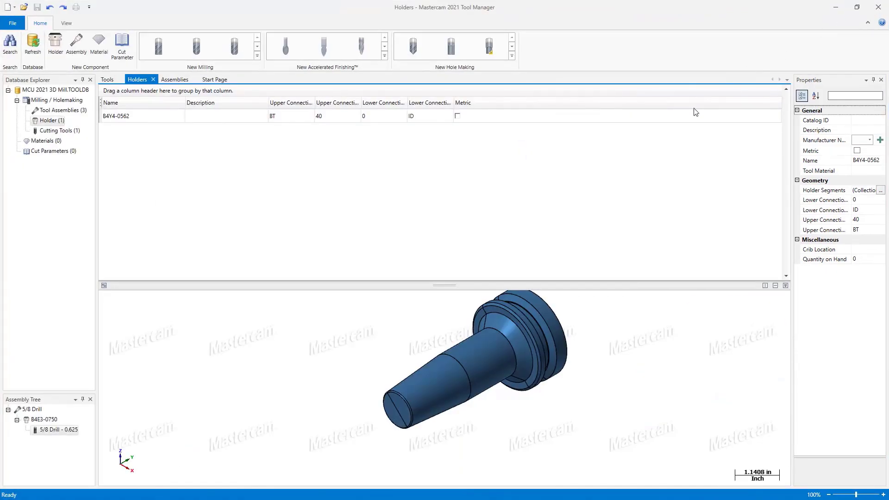
pyautogui.moveTo(444, 284); pyautogui.dragTo(462, 226)
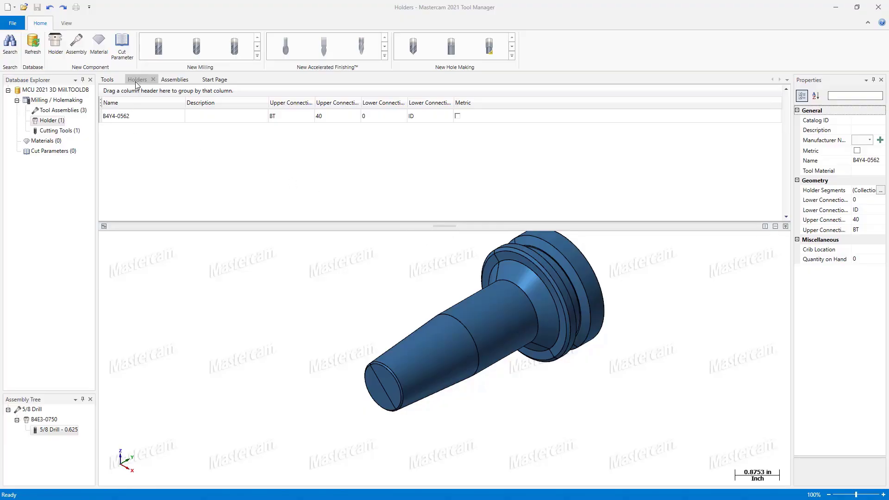
pyautogui.click(153, 80)
pyautogui.moveTo(156, 125); pyautogui.dragTo(155, 79)
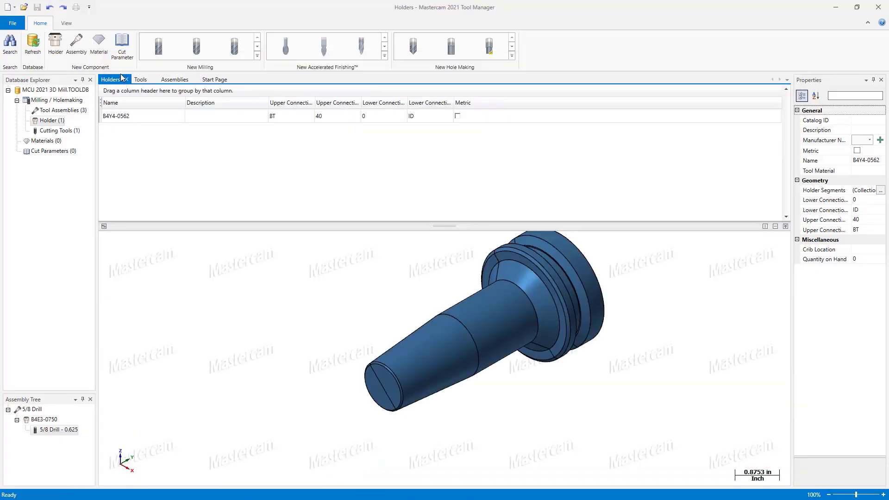
# Step: Create a new tool assembly and add the B4Y4-0562 holder to it
pyautogui.click(171, 80)
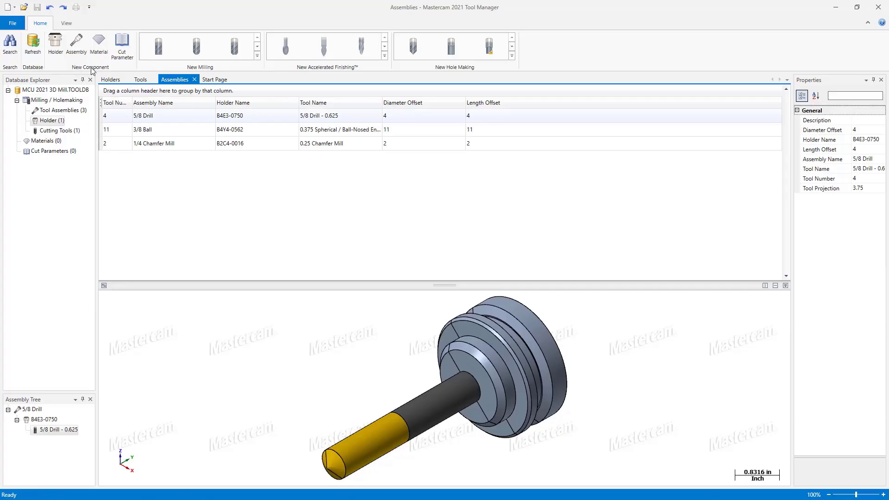
pyautogui.click(77, 44)
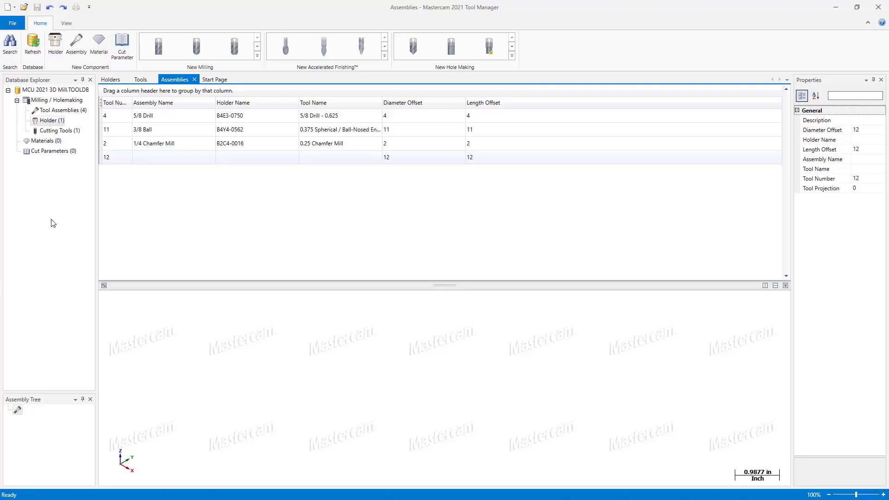
pyautogui.click(116, 84)
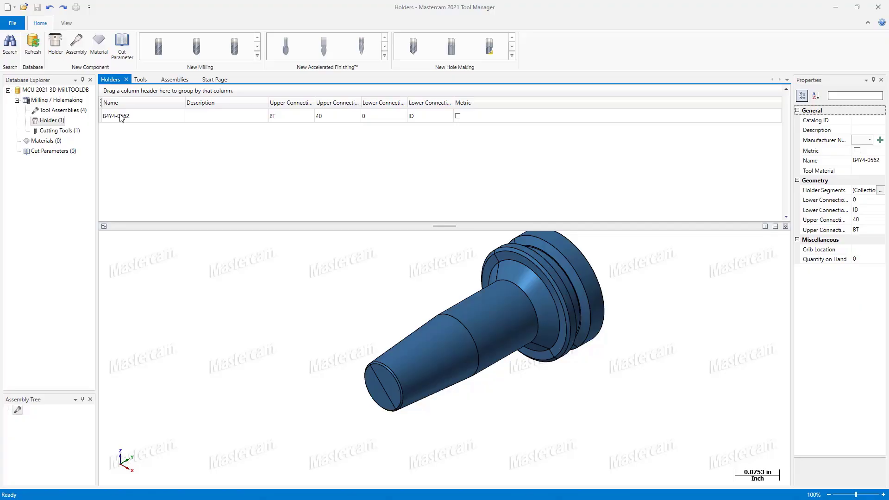
pyautogui.moveTo(120, 117); pyautogui.dragTo(18, 414)
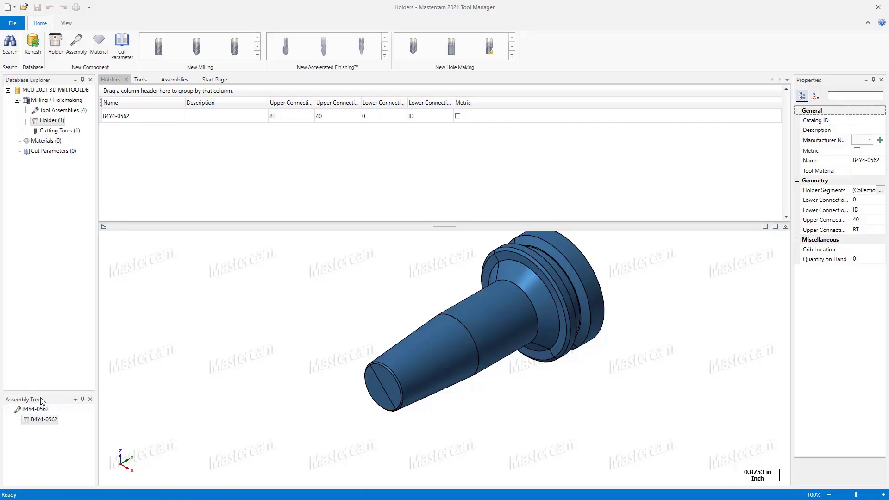
pyautogui.click(46, 420)
# Step: Add the CHATTERFREE_ECI-E4R500 cutting tool to the B4Y4-0562 holder in the new assembly
pyautogui.click(56, 131)
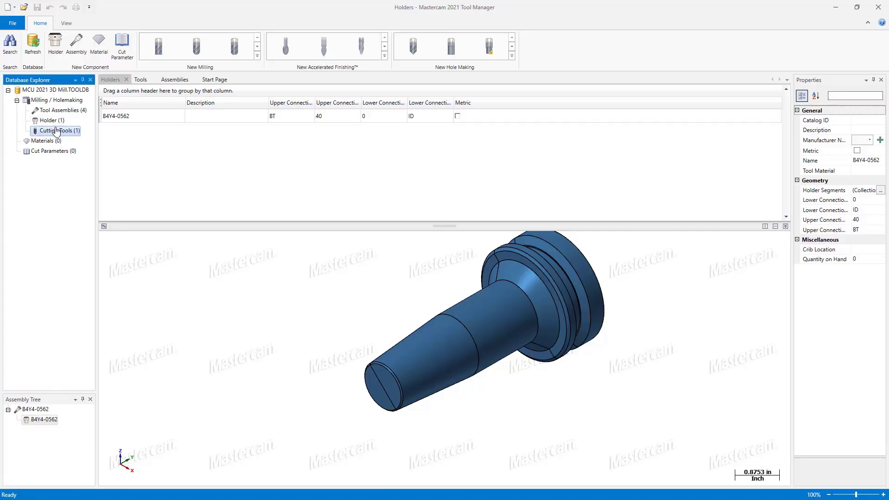
pyautogui.click(140, 80)
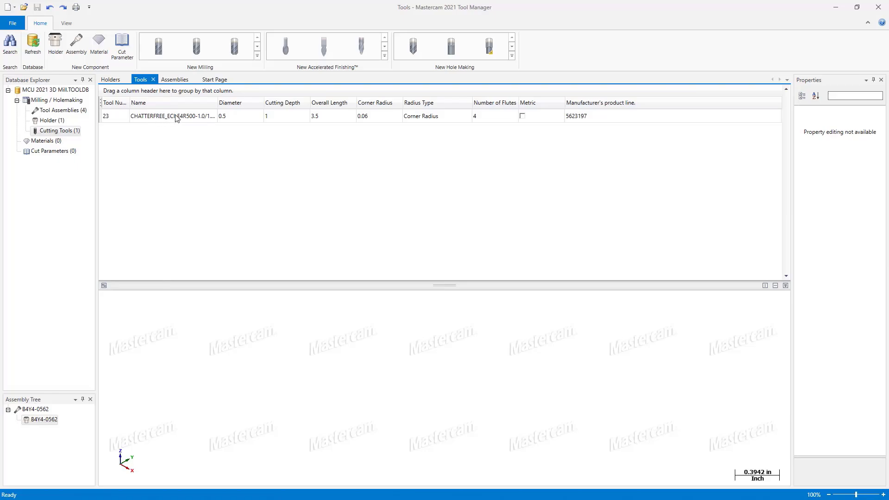
pyautogui.moveTo(176, 118); pyautogui.dragTo(45, 423)
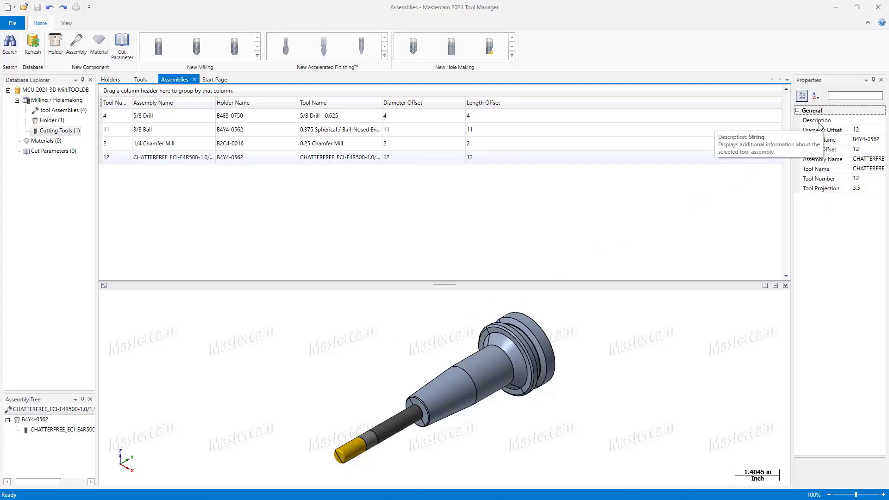
# Step: Name the new assembly "1/2 Bull Nose ISCAR" and set its description to "ISCAR Assembly"
pyautogui.click(861, 159)
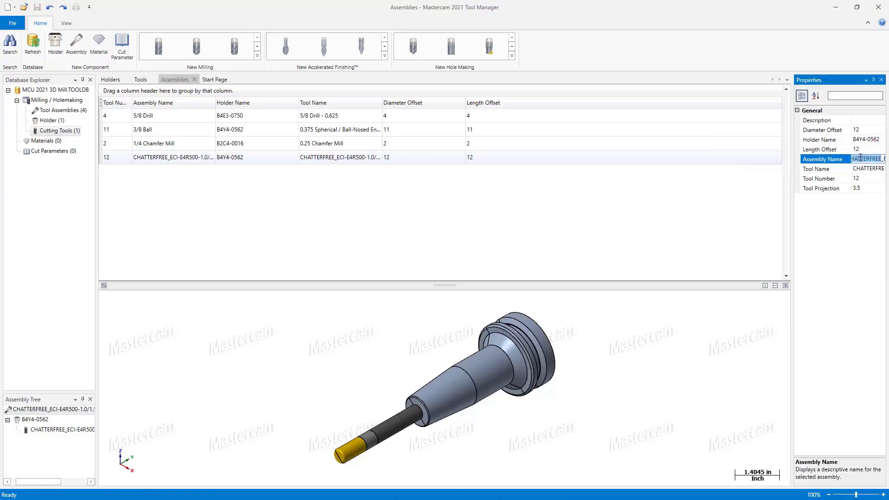
pyautogui.press('BackSpace')
pyautogui.write('1/2 Bull Nose ISCAR')
pyautogui.click(861, 121)
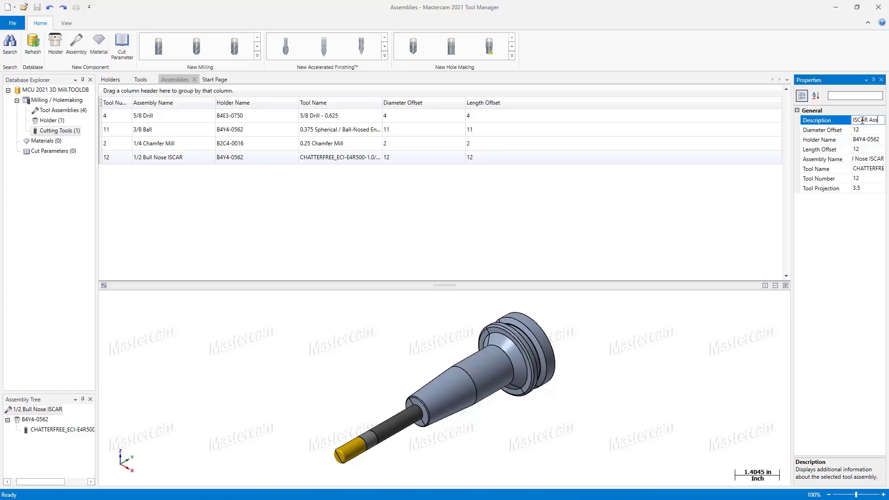
pyautogui.write('embly')
# Step: Shorten the assembly's tool projection to 2.75 in and close the library editor
pyautogui.click(869, 188)
pyautogui.click(677, 335)
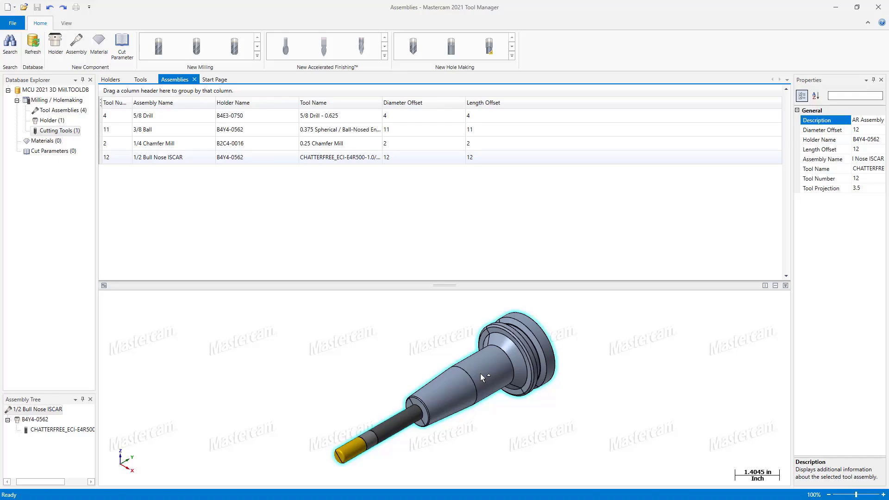
pyautogui.moveTo(452, 383)
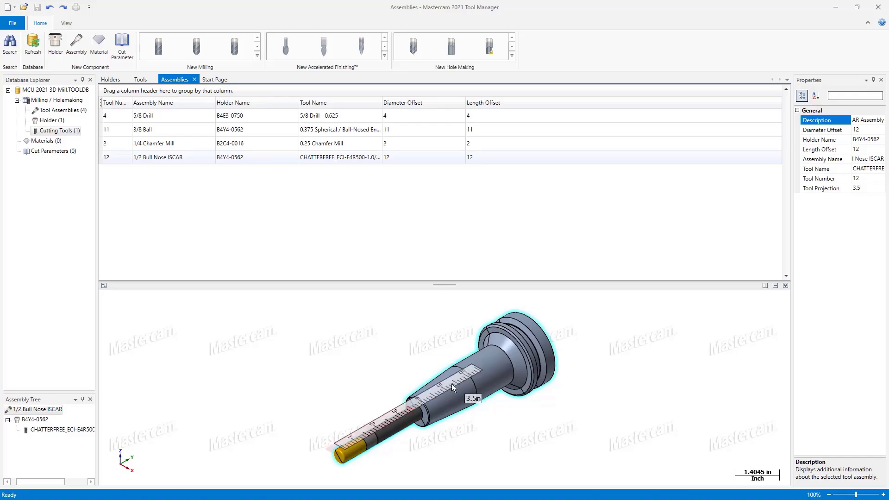
pyautogui.moveTo(425, 392); pyautogui.dragTo(396, 420)
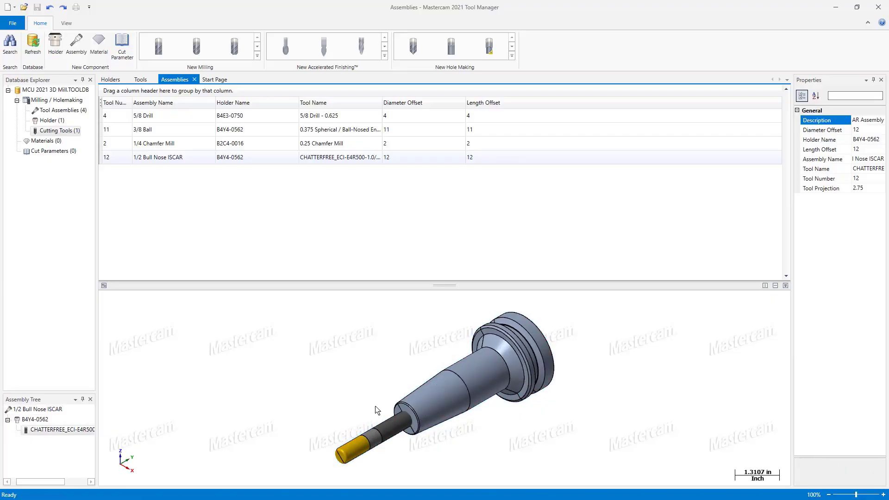
pyautogui.click(869, 189)
pyautogui.click(880, 7)
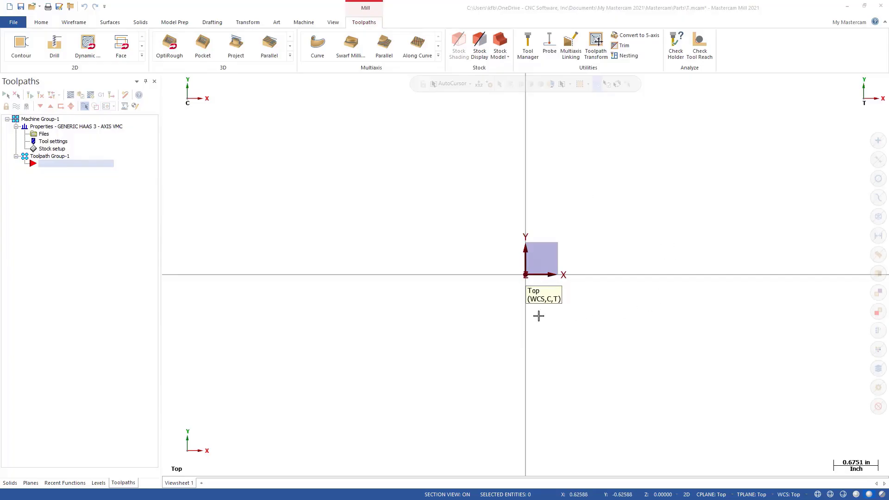
# Step: Copy the 1/2 Bull Nose ISCAR assembly from the MCU 2021 3D Mill library into Machine Group-1 using the Tool Manager
pyautogui.click(531, 45)
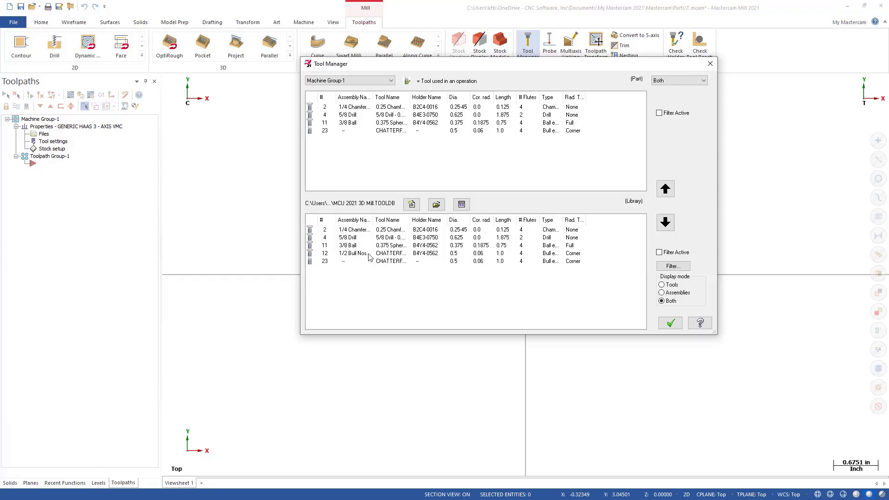
pyautogui.click(354, 255)
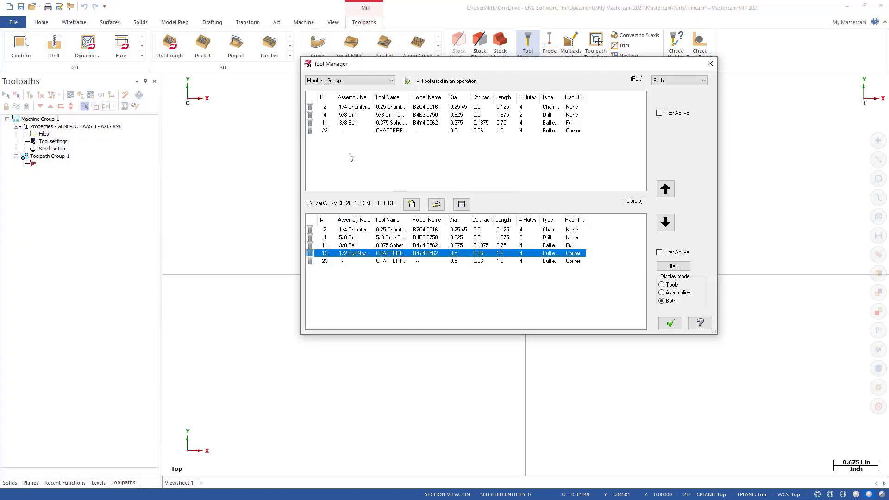
pyautogui.click(661, 189)
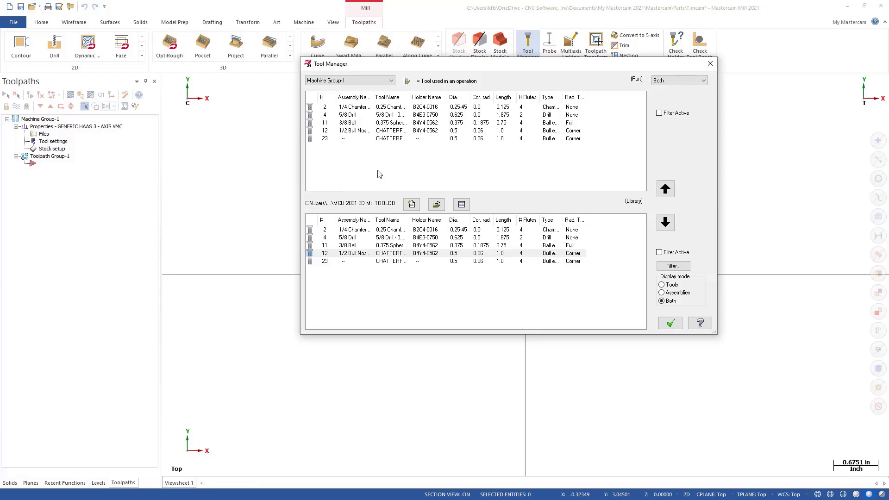
pyautogui.click(671, 323)
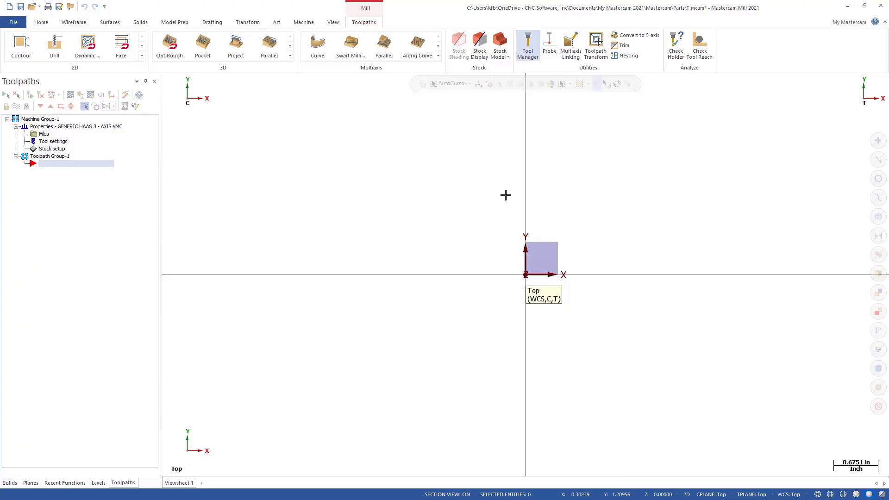
# Step: Draw a wireframe rectangle about 2.37 in wide and 1.80 in high, with its lower-left corner at the origin
pyautogui.click(77, 22)
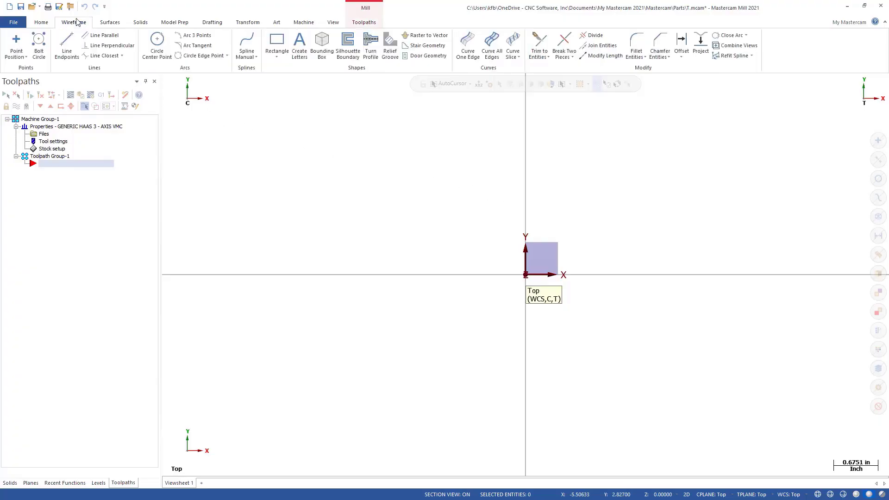
pyautogui.click(277, 44)
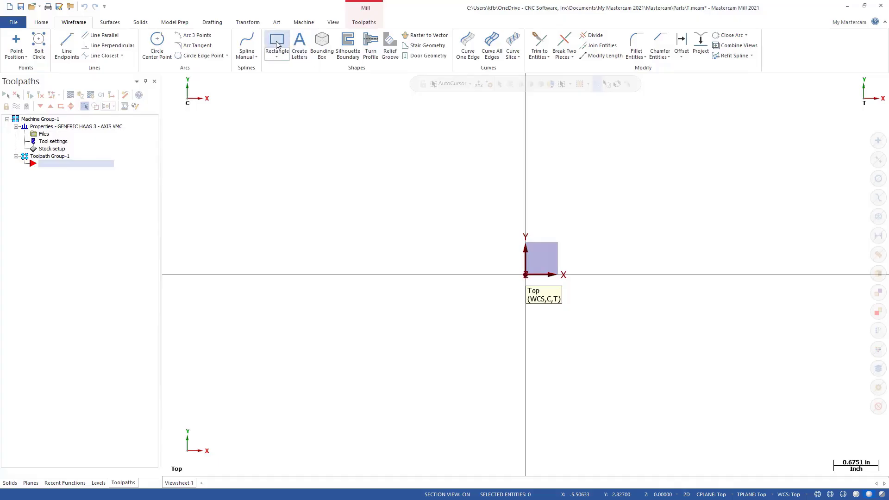
pyautogui.click(526, 276)
pyautogui.click(681, 156)
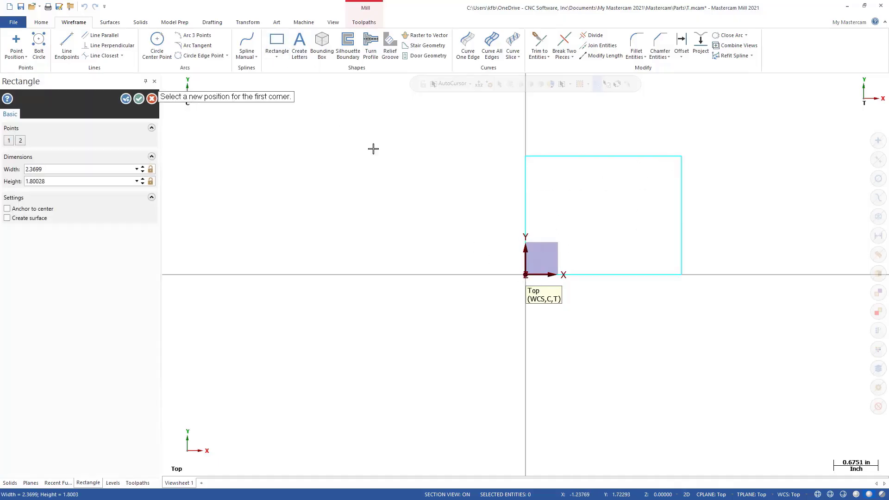
pyautogui.click(139, 99)
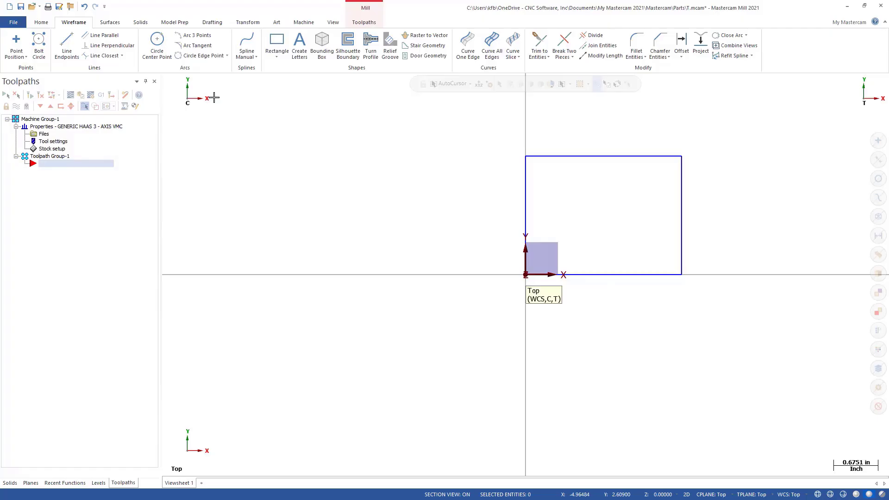
# Step: Start a 2D Contour toolpath and chain the rectangle as its geometry, beginning at the vertical edge through the origin
pyautogui.click(363, 23)
pyautogui.click(21, 46)
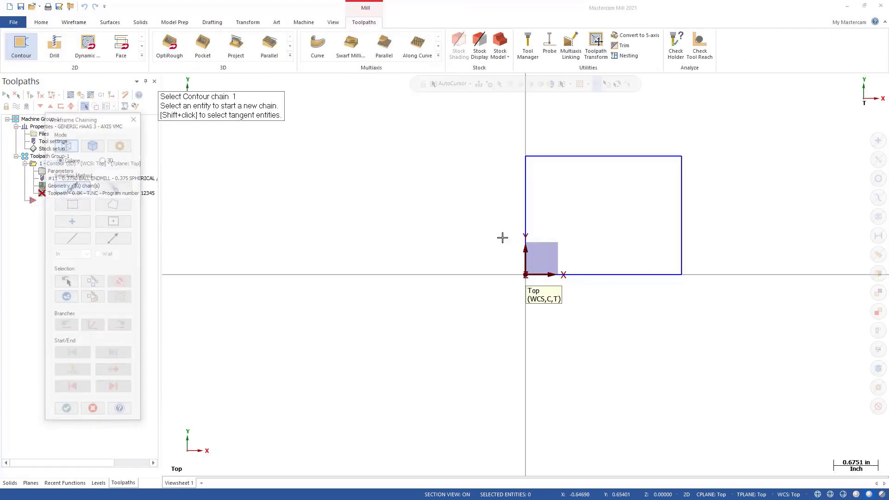
pyautogui.click(526, 262)
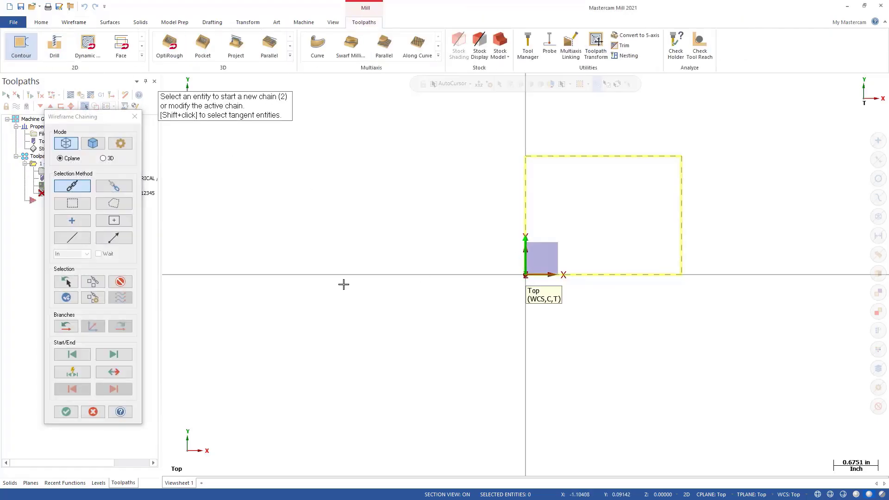
pyautogui.click(65, 412)
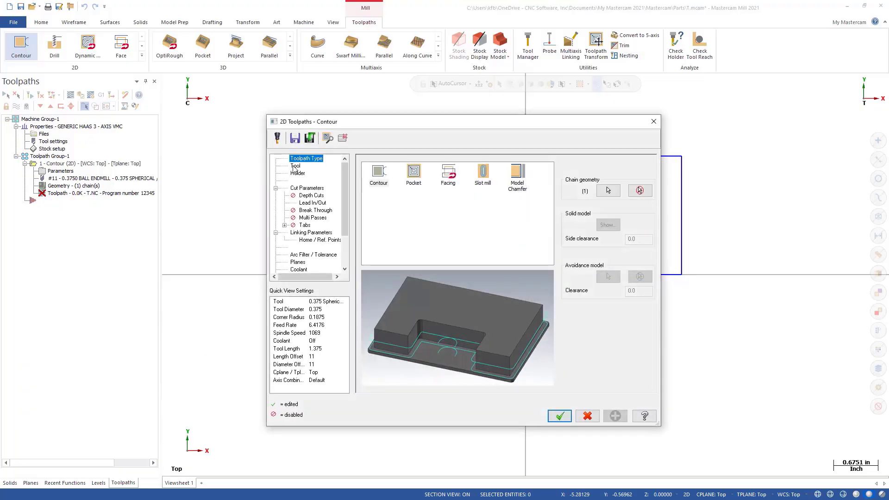
# Step: Assign tool 12, the 1/2 Bull Nose ISCAR assembly, to the contour toolpath and accept the tool settings notice
pyautogui.click(296, 166)
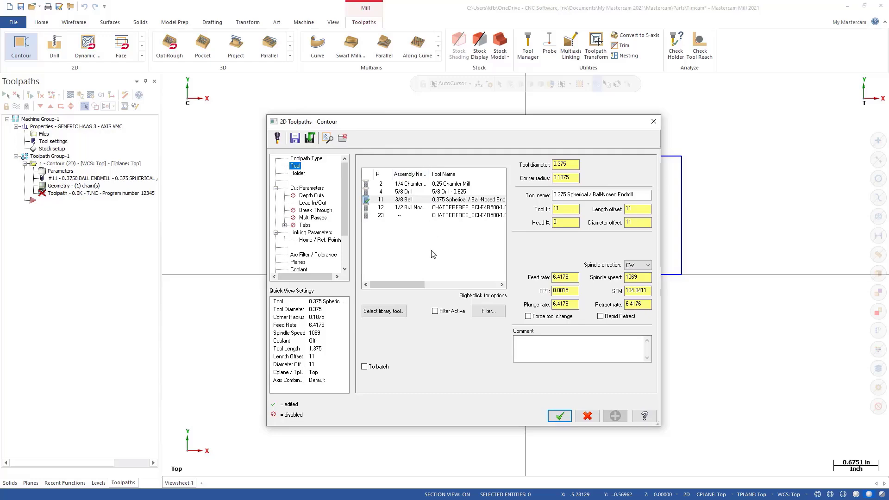
pyautogui.click(410, 209)
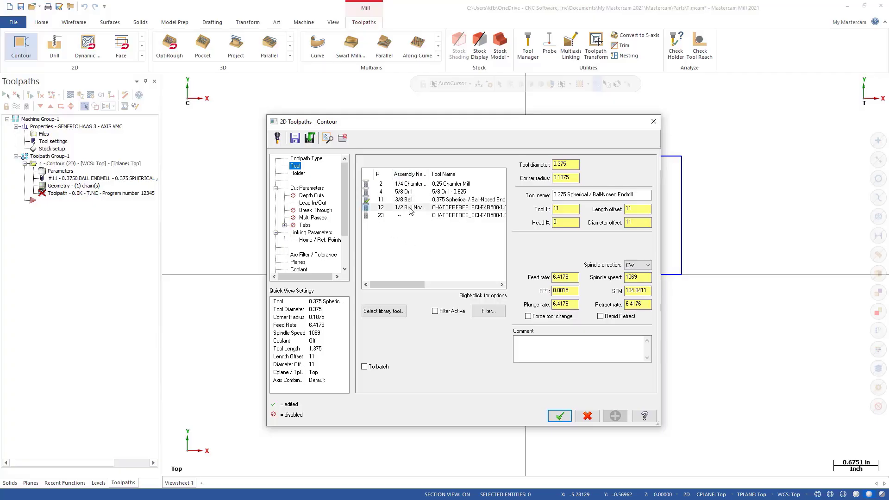
pyautogui.click(311, 162)
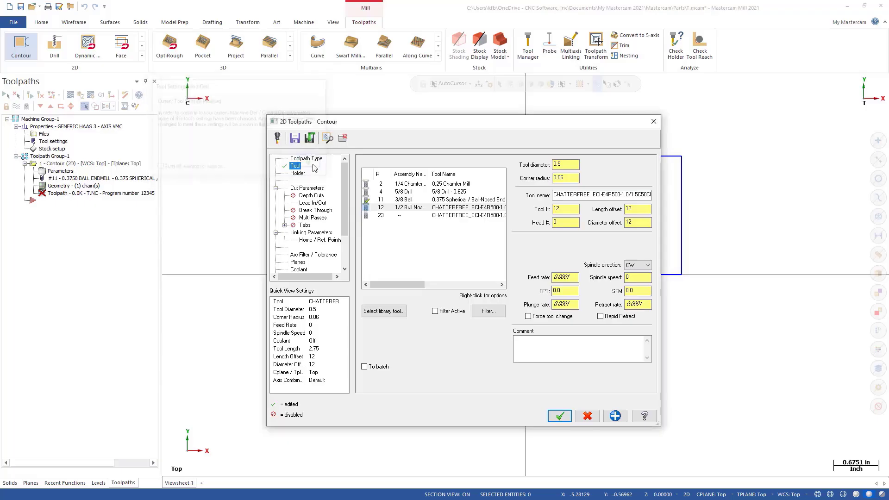
# Step: Edit the assembly's projection graphically, placing it near the origin and adjusting the holder along the ruler to a 1.5 in tool projection
pyautogui.rightClick(407, 209)
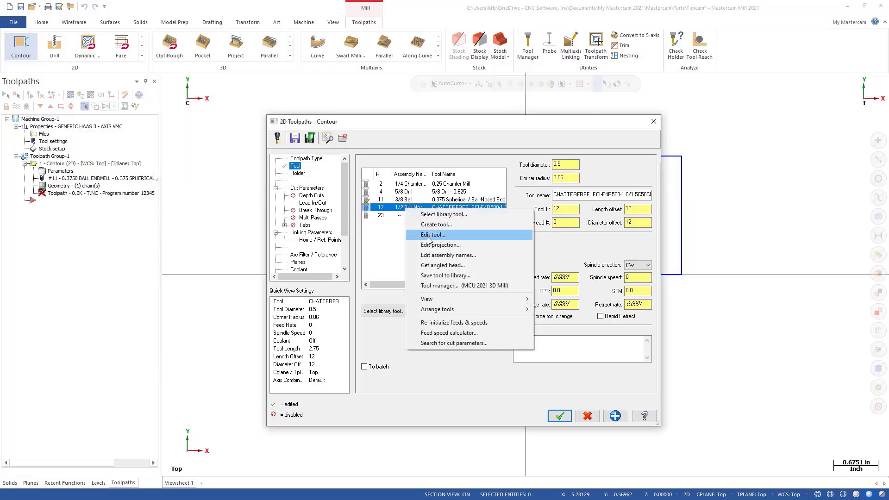
pyautogui.click(431, 246)
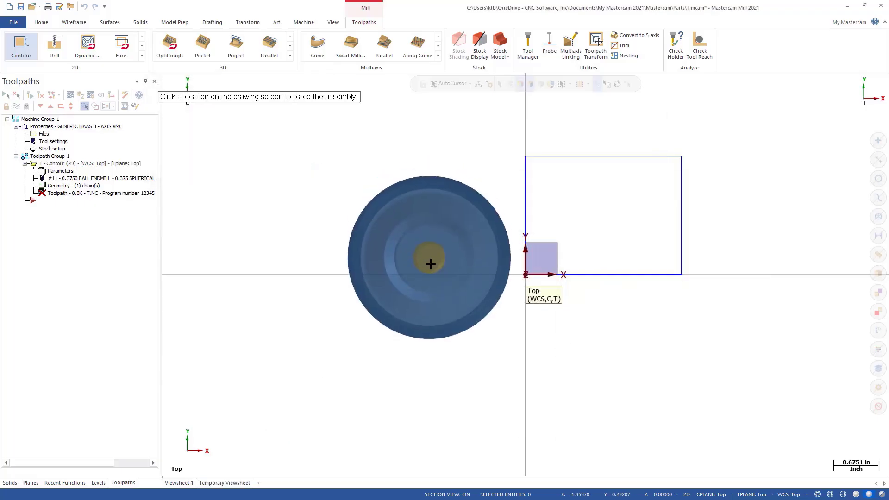
pyautogui.moveTo(441, 252); pyautogui.dragTo(348, 199, button='middle')
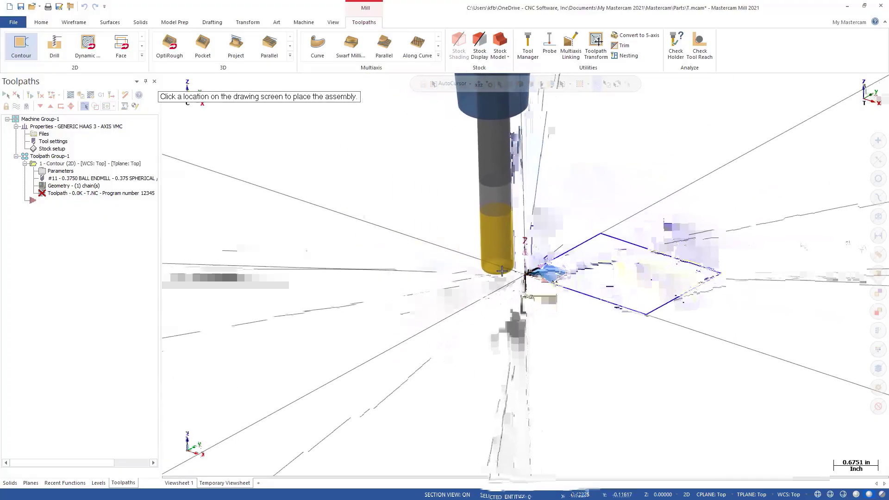
pyautogui.click(505, 273)
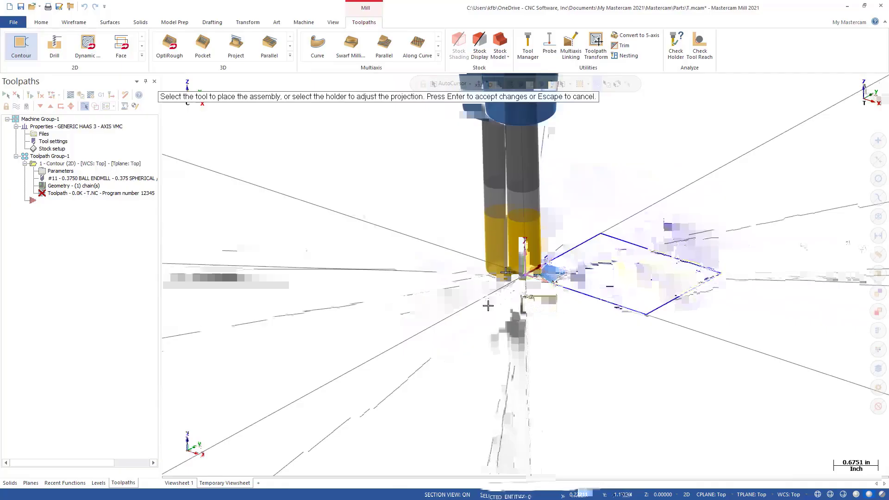
pyautogui.scroll(-2, 489, 284)
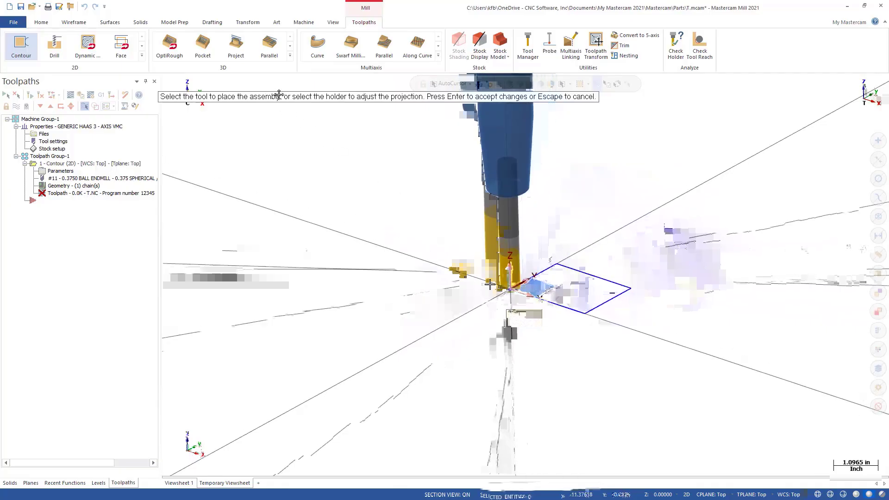
pyautogui.click(514, 139)
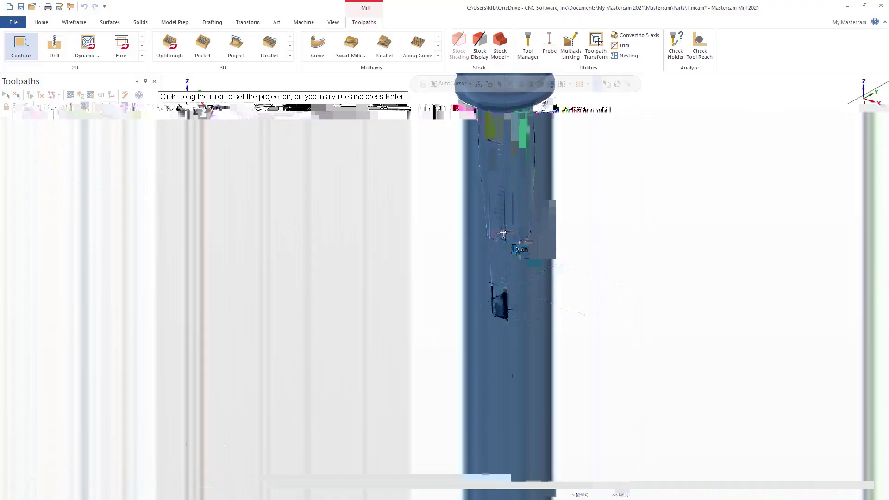
pyautogui.click(502, 234)
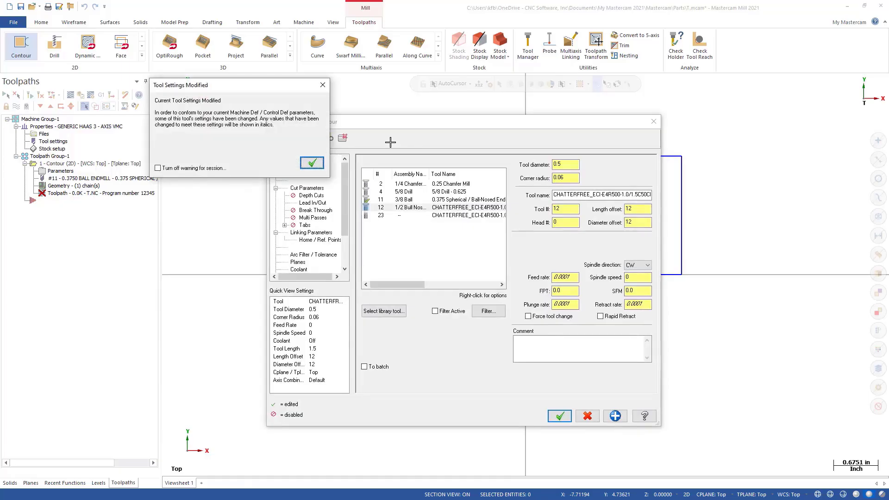
pyautogui.click(311, 163)
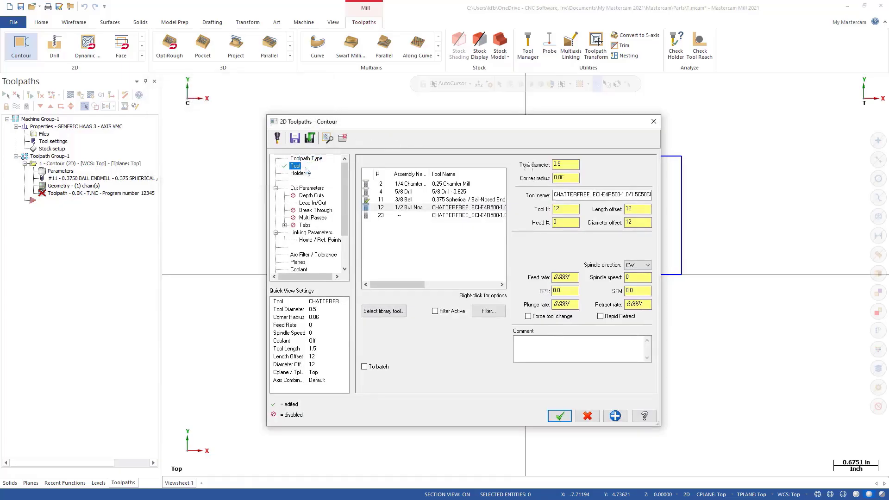
# Step: Review the assembly's holder properties and accept the contour parameters to generate the toolpath around the rectangle
pyautogui.click(298, 173)
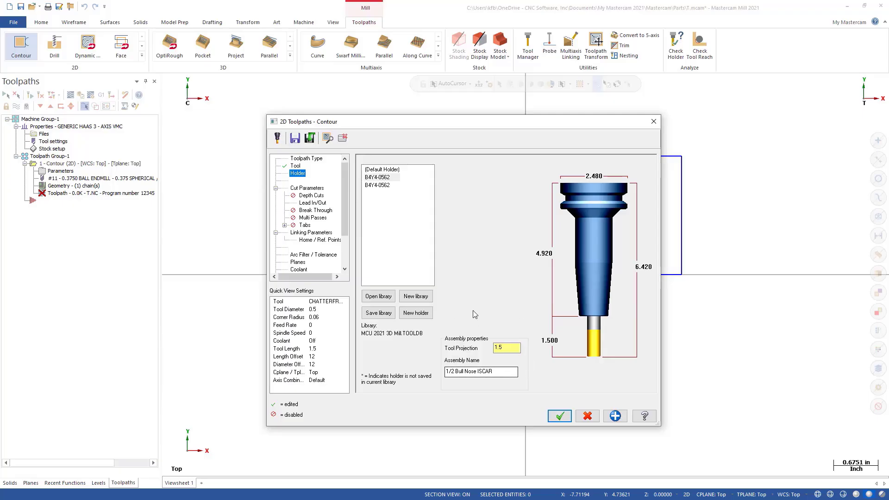
pyautogui.click(560, 417)
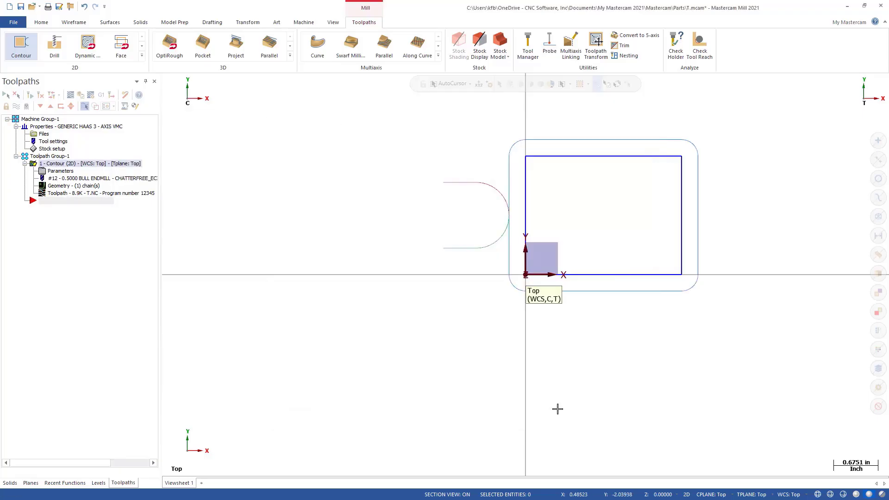